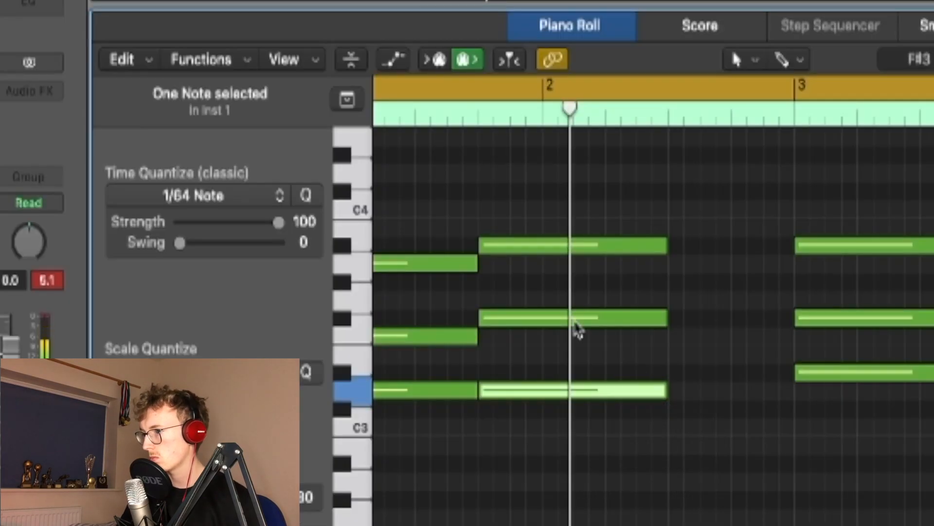
Raise the middle note of the bar 3 chord to G3 and lower its bottom note to D3
drag(565, 450, 564, 443)
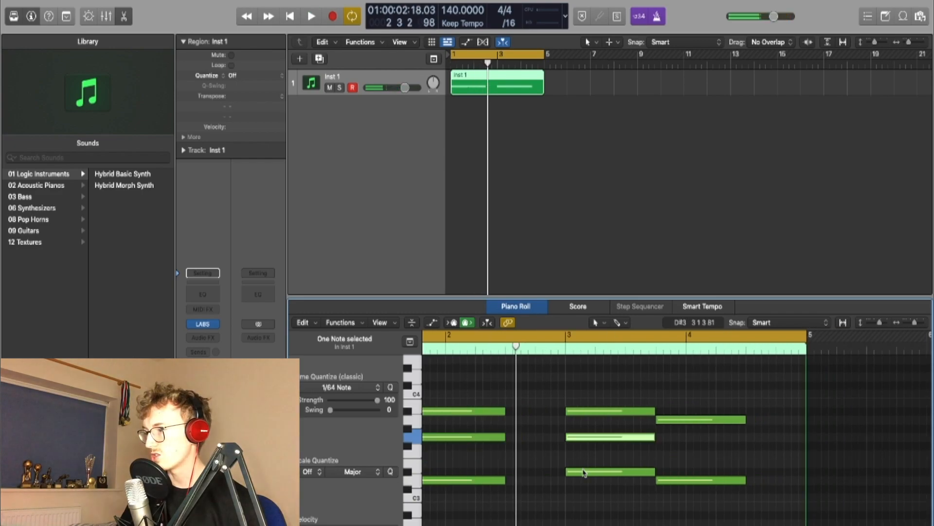
drag(583, 471, 582, 476)
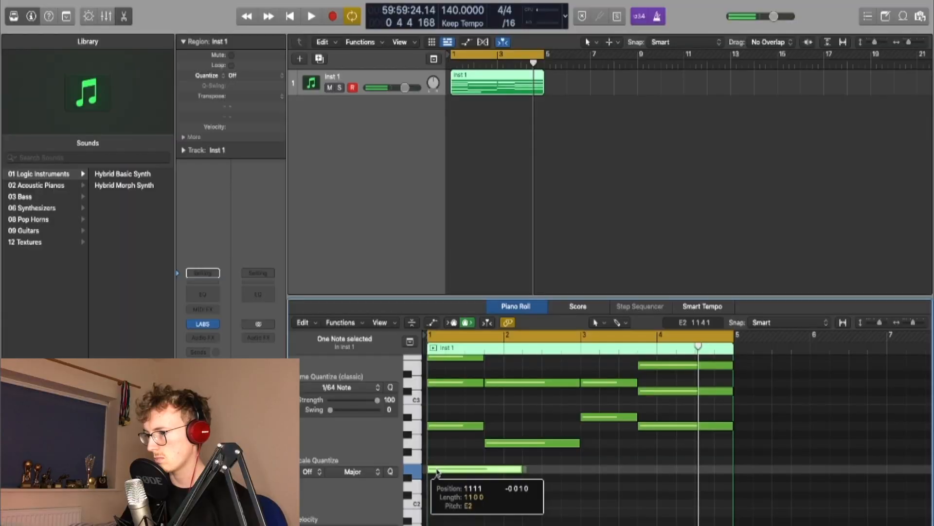
Move the bass note under the first chord down to D2, match its length to the chord, and audition it
drag(438, 470, 437, 490)
key(space)
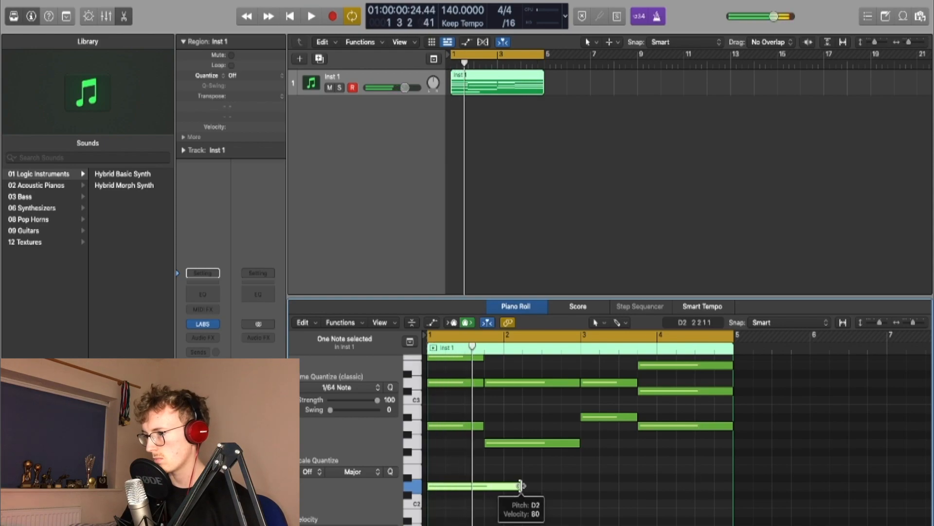
key(space)
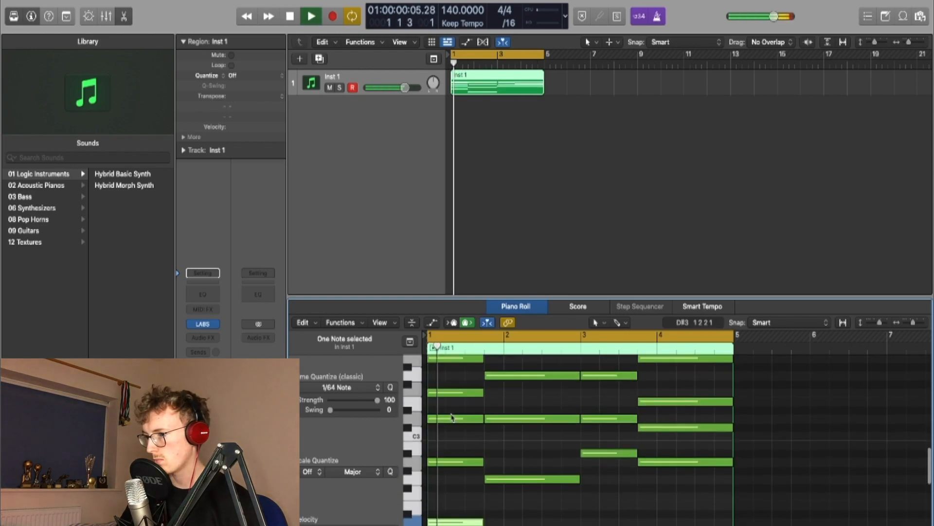
Add bass notes G1 in bar 2, A#1 in bar 3 and A1 under the last chord, extending the A1 to the region's end
scroll(452, 418, down, 4)
scroll(452, 418, down, 2)
scroll(453, 417, right, 3)
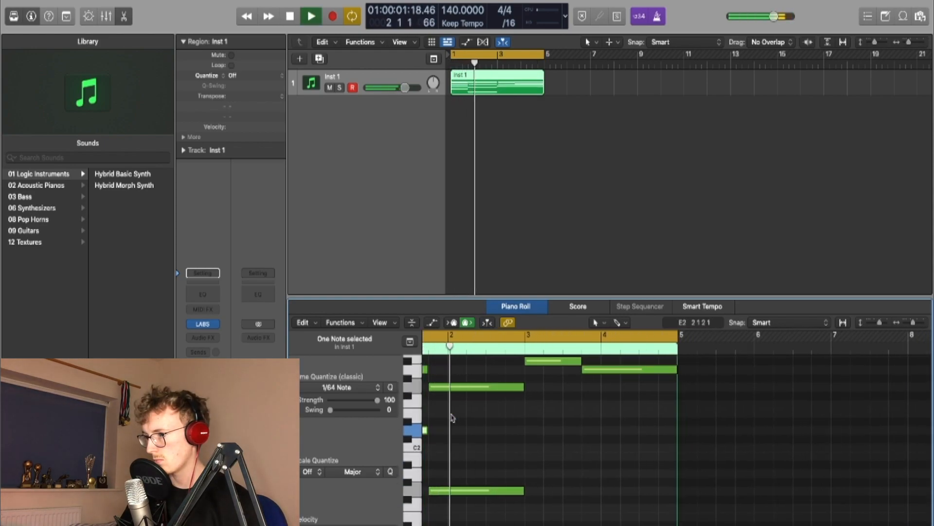
drag(600, 427, 601, 479)
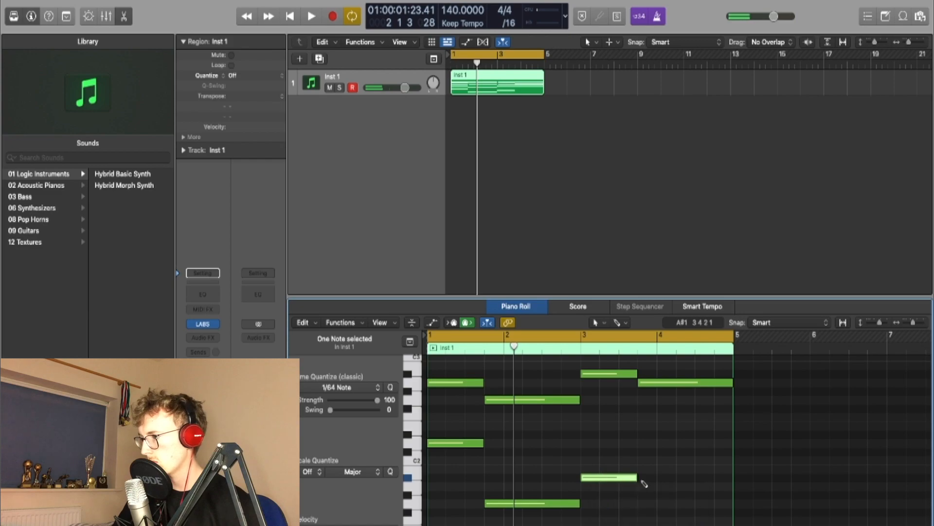
click(641, 486)
key(space)
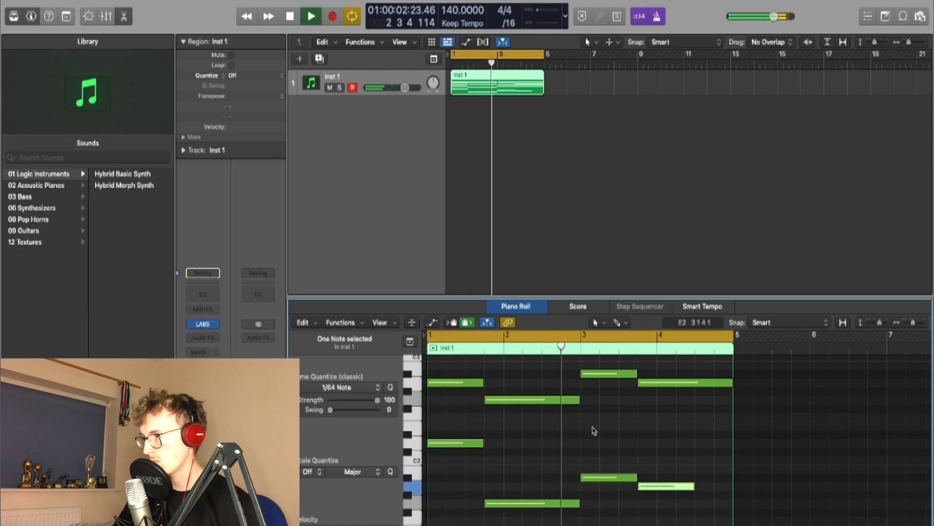
drag(693, 494, 752, 491)
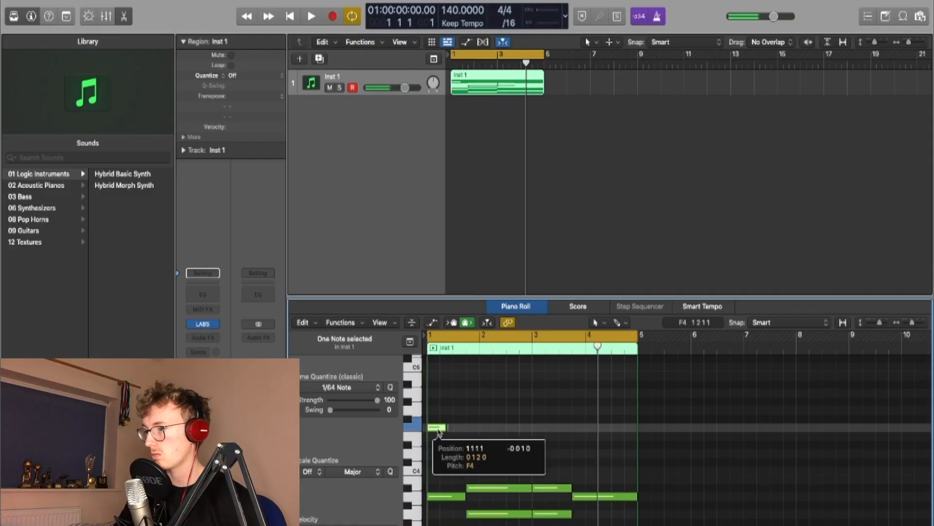
Start a melody above the chords with an F4 at bar 1, place further notes after it and audition the loop
drag(438, 427, 478, 446)
drag(467, 445, 479, 401)
key(space)
scroll(479, 457, down, 2)
scroll(479, 459, up, 2)
key(space)
key(space)
key(space)
key(space)
key(space)
key(space)
key(space)
Add a G4 above the second chord and an A4 at bar 1, shorten the E4, and audition the melody
super+click(470, 417)
key(space)
key(space)
scroll(493, 415, up, 1)
super+click(429, 396)
key(space)
key(space)
drag(464, 439, 456, 439)
key(space)
key(space)
Add a short A4 melody note on beat 3 of bar 2 and audition the phrase
scroll(482, 428, right, 2)
super+click(478, 406)
drag(478, 405, 484, 396)
key(space)
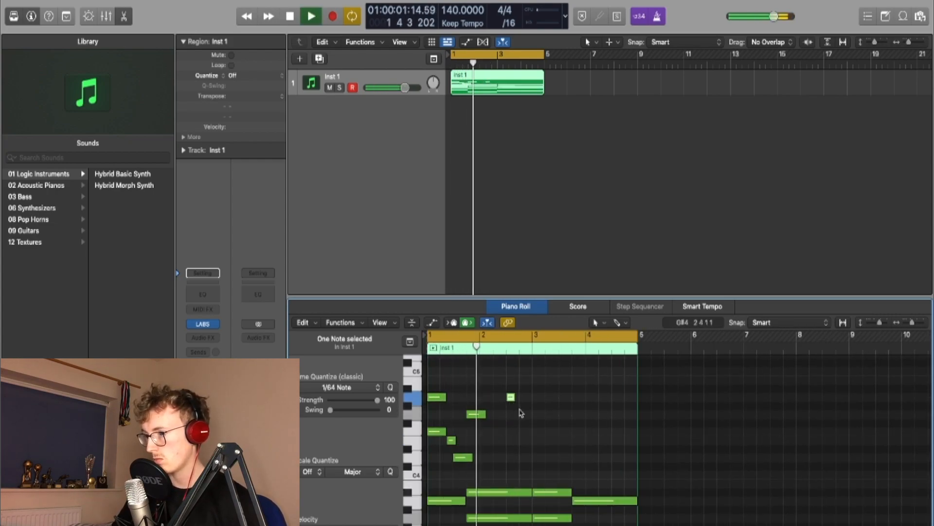
key(space)
scroll(521, 413, up, 5)
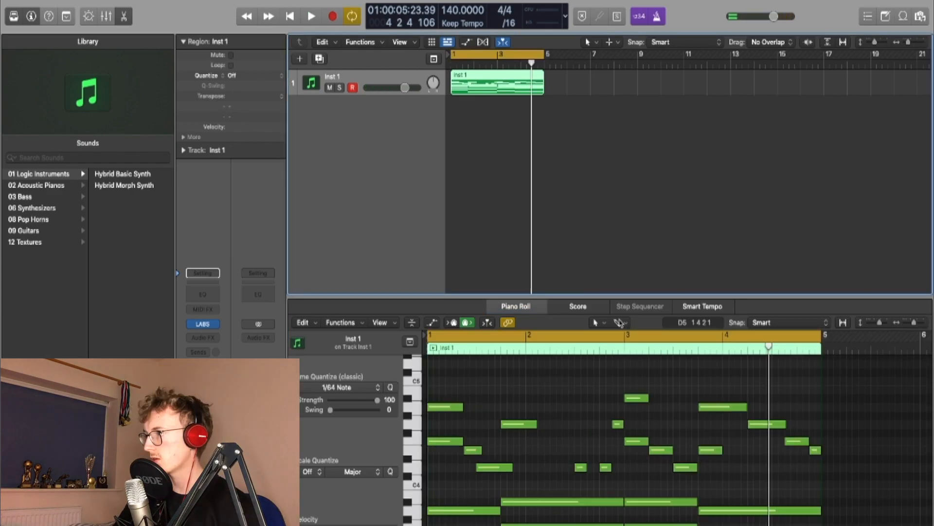
Use the Brush Tool to paint a run of very short D4 notes just before beat 3 of bar 2
key(t)
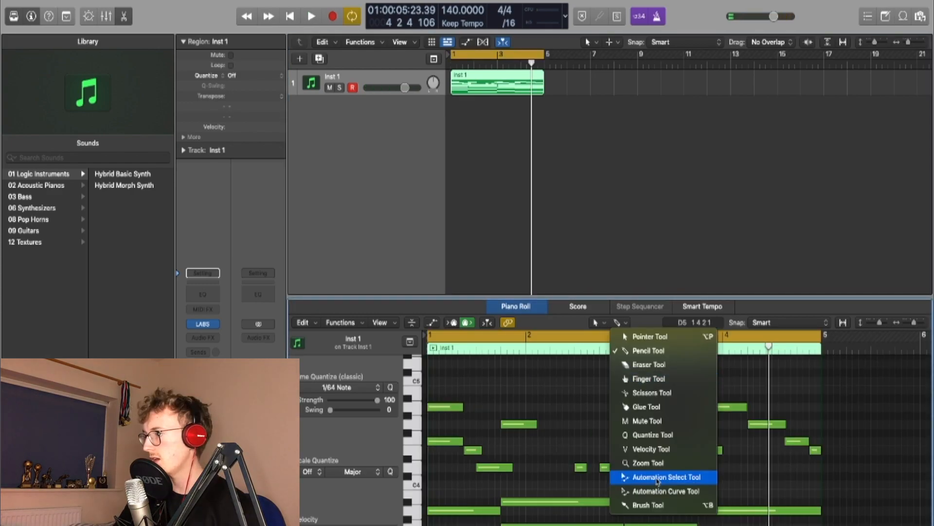
click(642, 503)
click(524, 466)
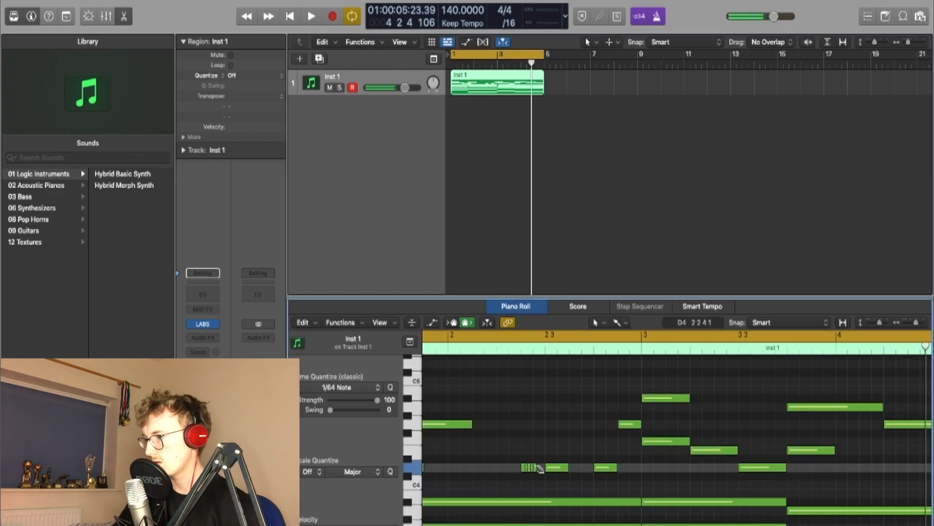
Play the loop and follow the melody with the painted D4 roll across all four bars
key(space)
scroll(548, 445, down, 3)
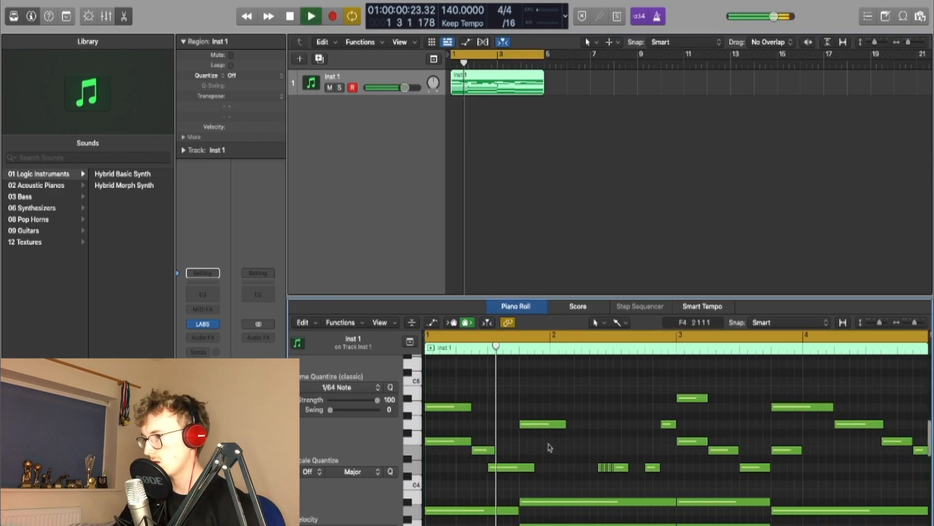
scroll(549, 446, right, 3)
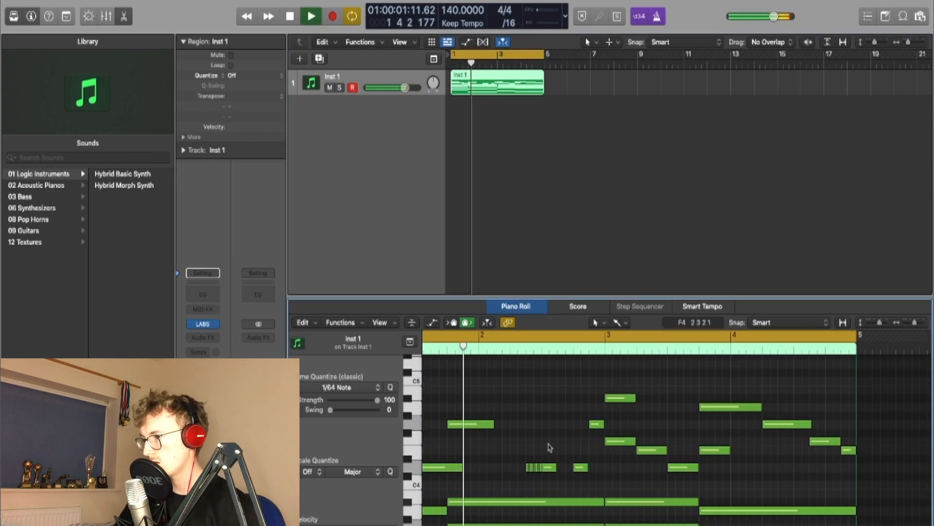
scroll(550, 447, right, 4)
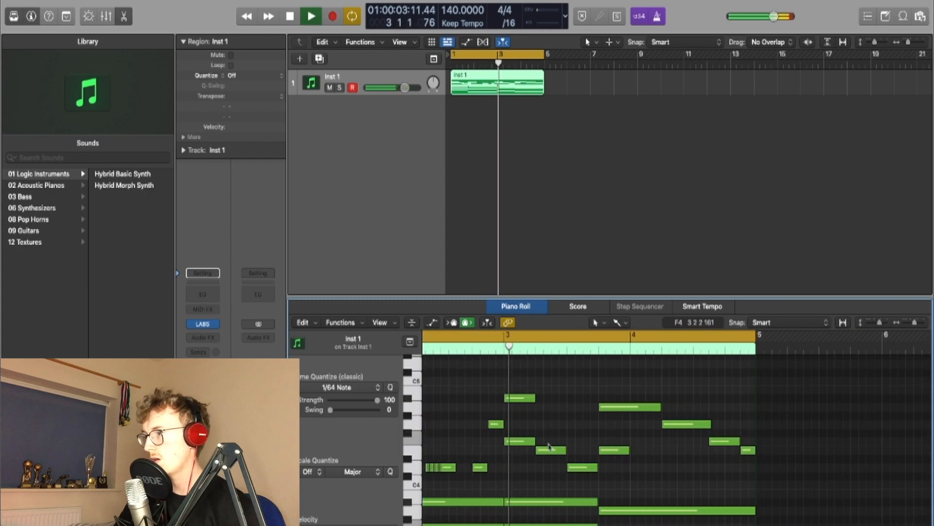
scroll(550, 448, left, 4)
scroll(549, 447, right, 1)
scroll(550, 447, right, 2)
scroll(549, 446, down, 3)
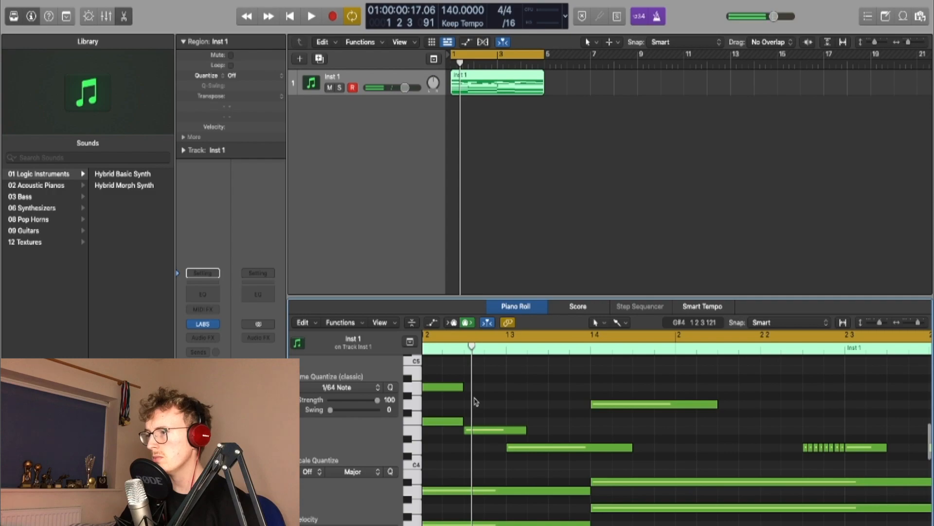
Lengthen the D4 note on beat 4 of bar 1 to match the G4 above it, and play the loop through
scroll(476, 401, down, 3)
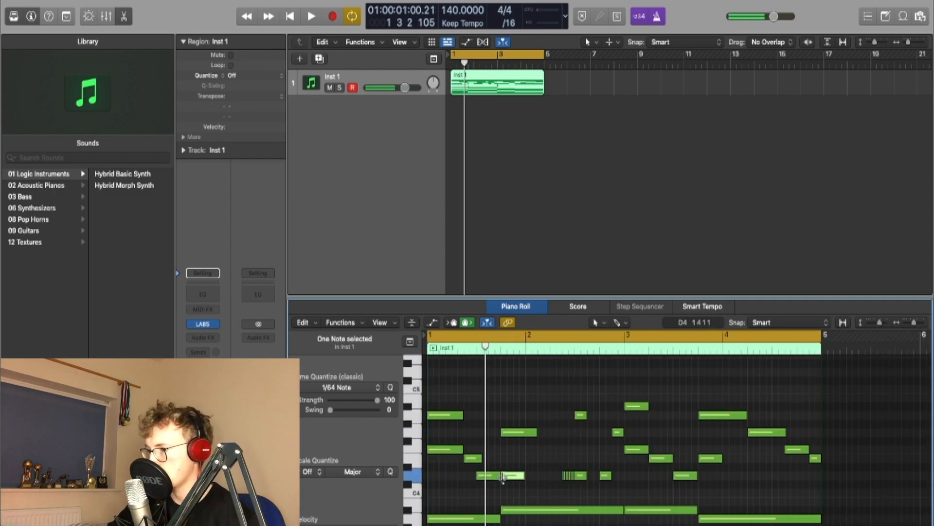
drag(525, 476, 536, 475)
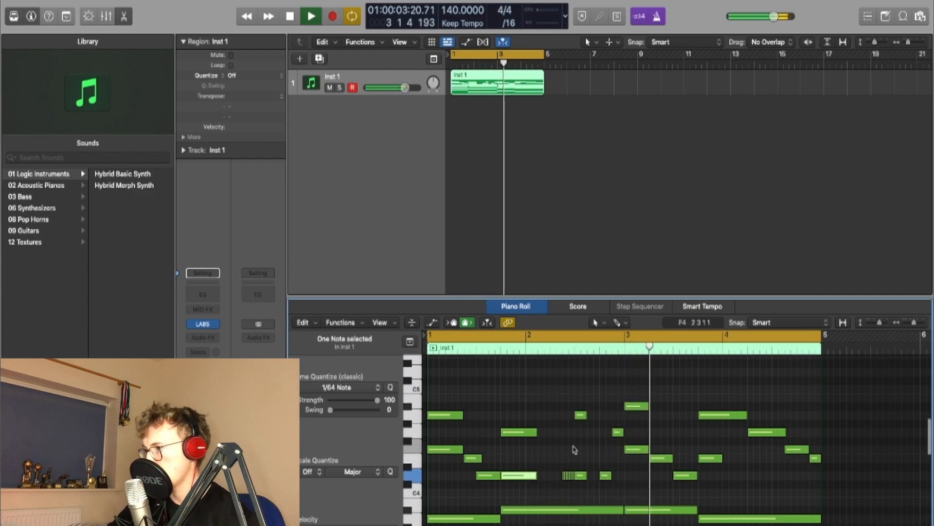
scroll(573, 445, down, 2)
scroll(573, 446, down, 1)
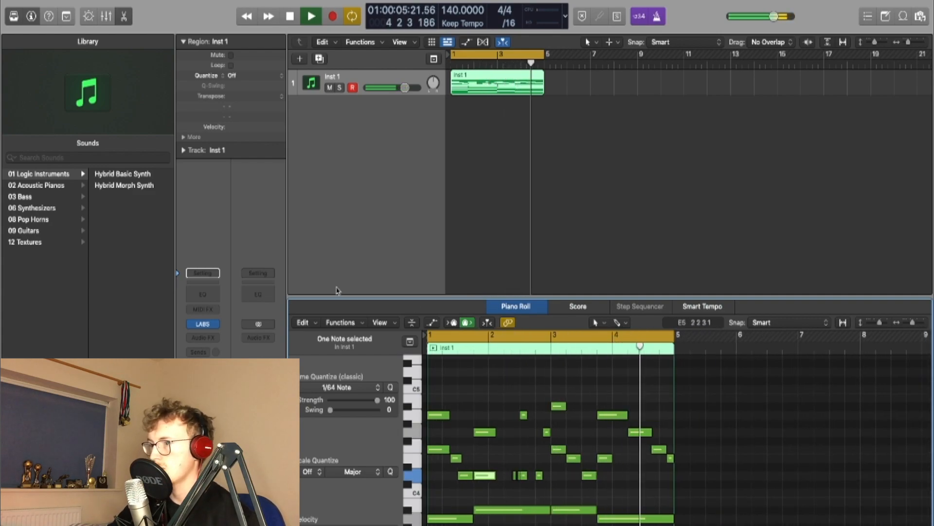
key(space)
Apply the Humanize MIDI transform to the region's notes
click(340, 323)
mouse_move(390, 431)
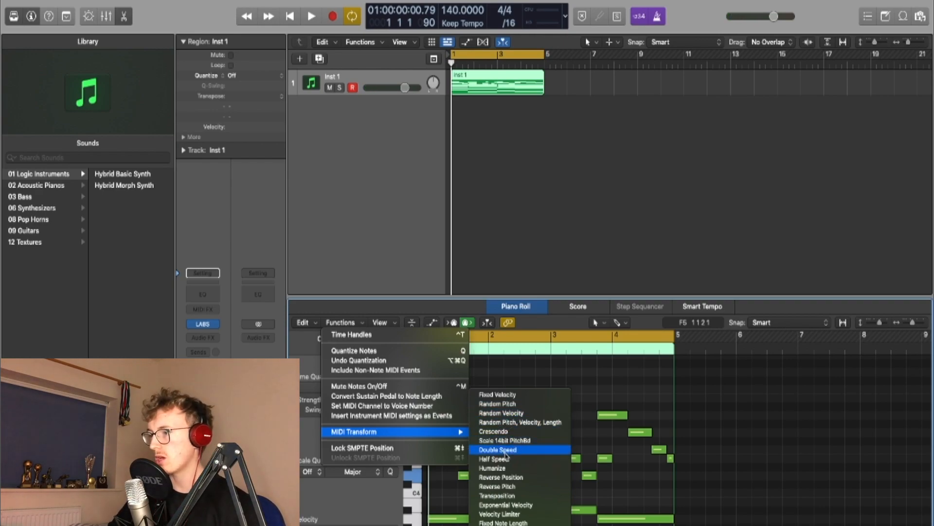
click(503, 469)
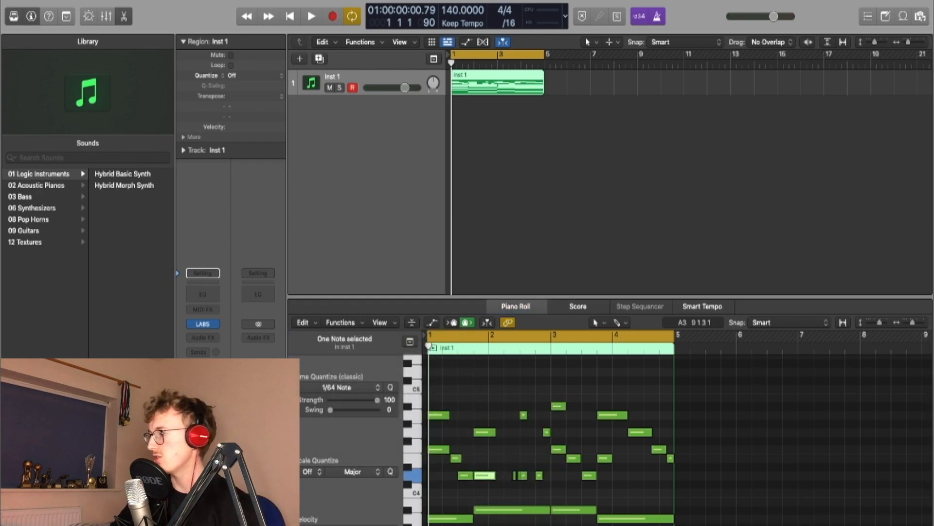
click(495, 379)
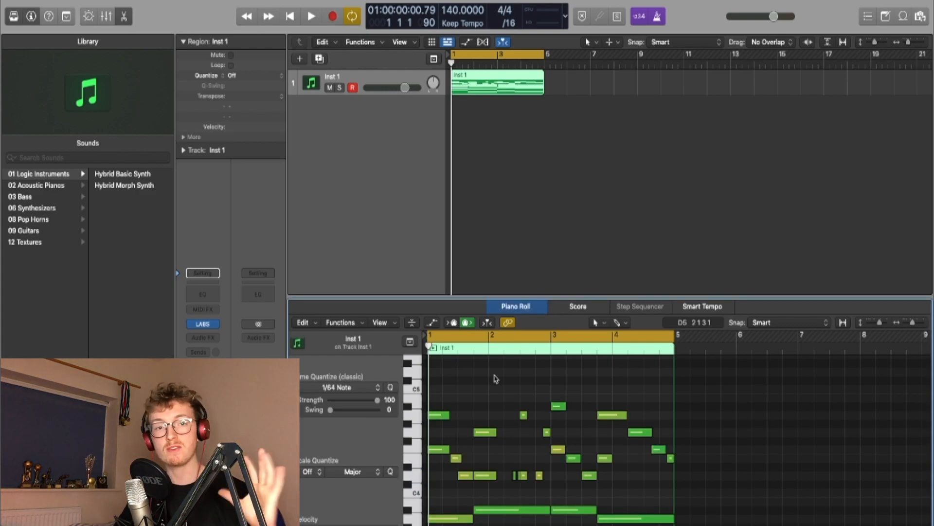
Review all the humanized notes and play the loop to hear the varied velocities
scroll(484, 379, down, 3)
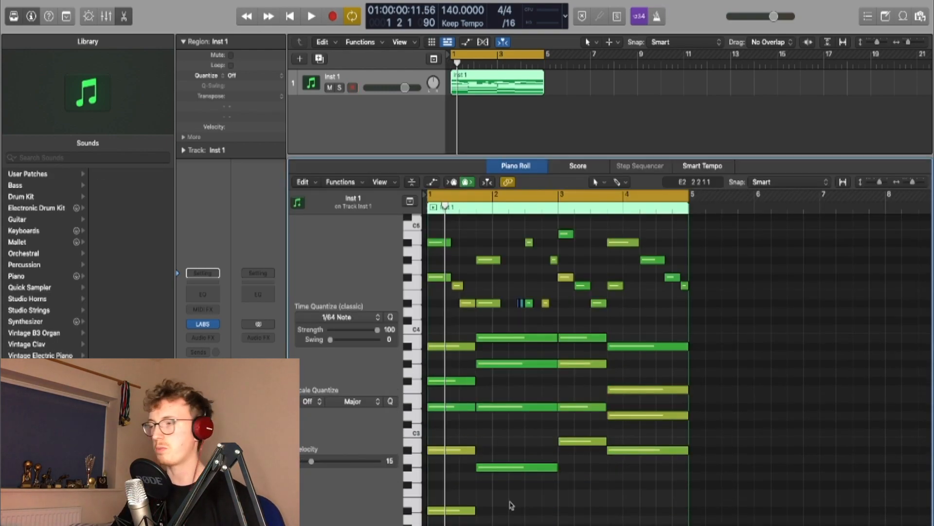
key(super+a)
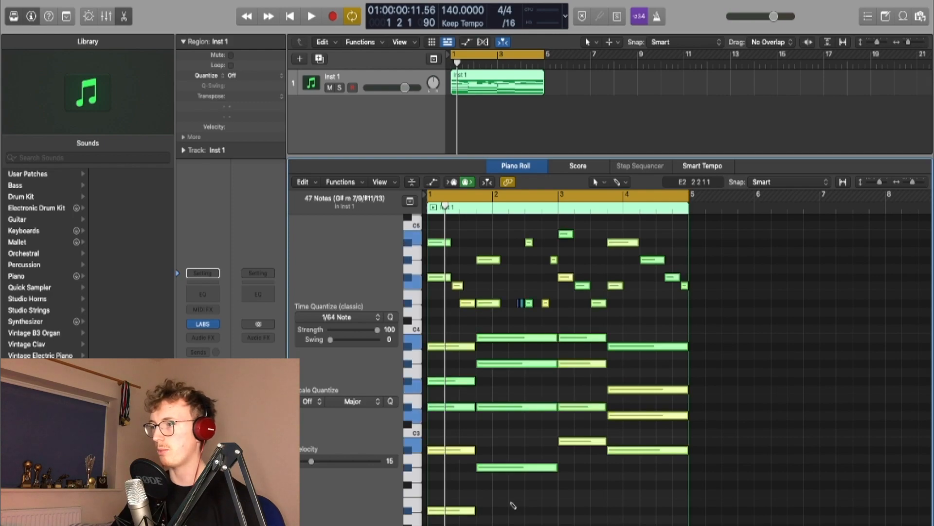
click(523, 485)
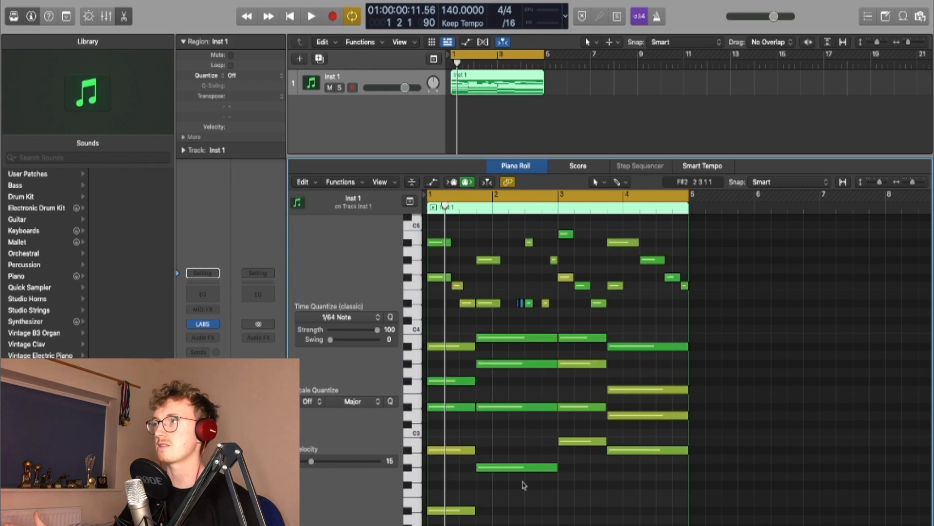
key(space)
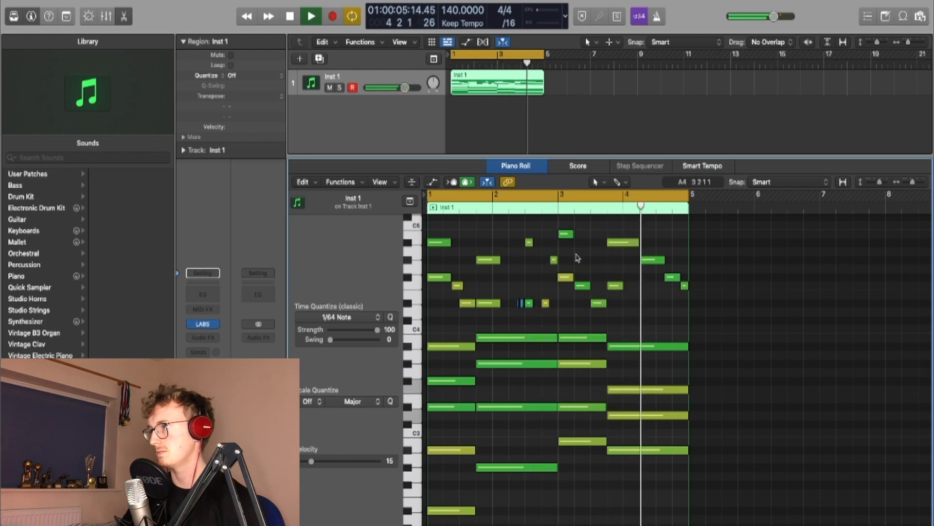
key(space)
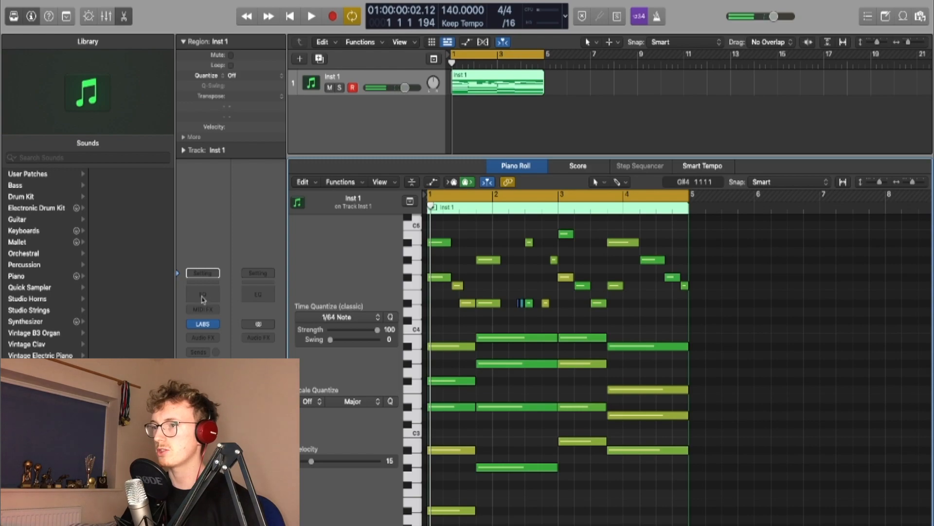
Show the additional region parameters and set a Q-Flam value that staggers the chord notes into a strum, auditioning it
click(185, 137)
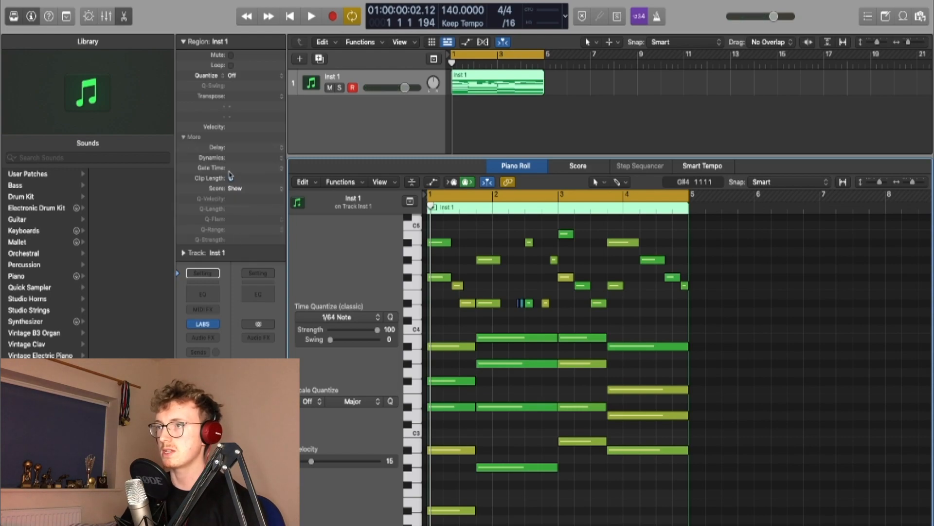
click(277, 219)
click(277, 200)
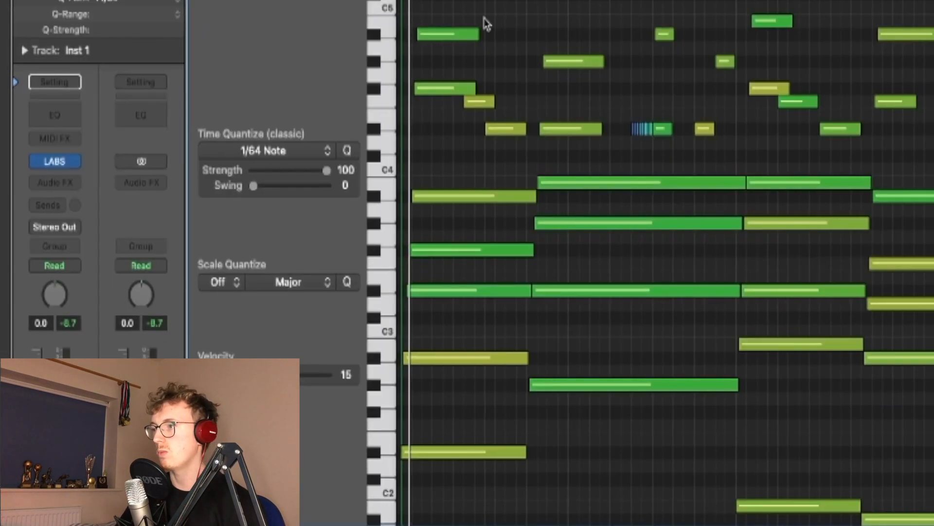
key(space)
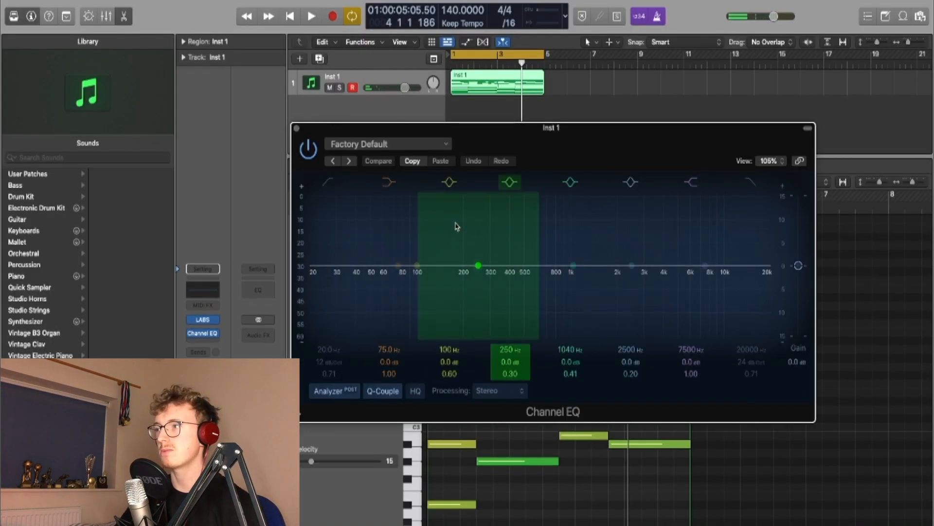
Boost the fifth Channel EQ band by 2.4 dB at 2280 Hz during playback, and adjust the low band near 100 Hz
drag(573, 265, 619, 257)
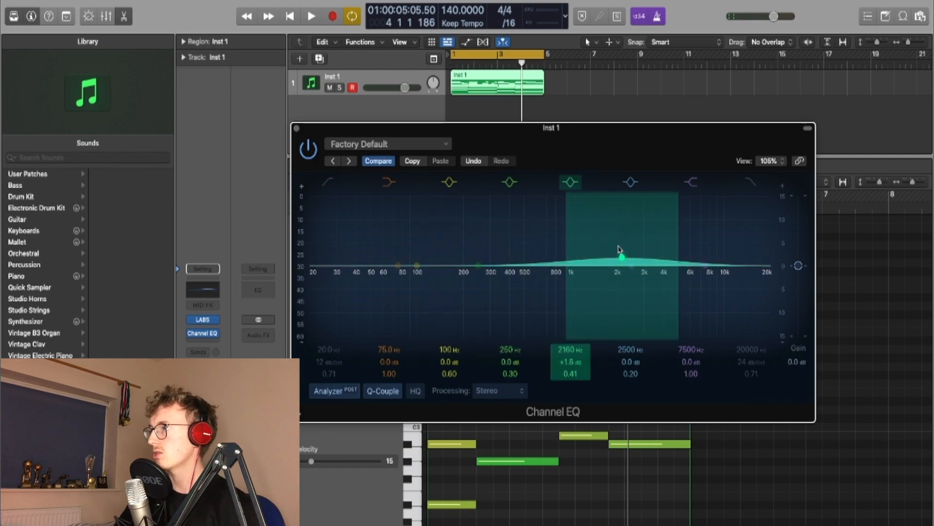
key(space)
drag(622, 257, 627, 254)
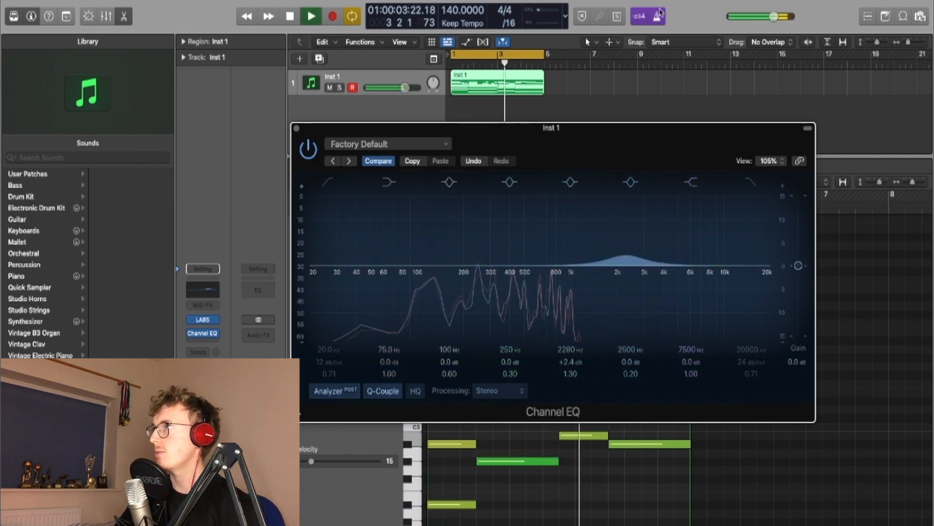
drag(417, 253, 426, 273)
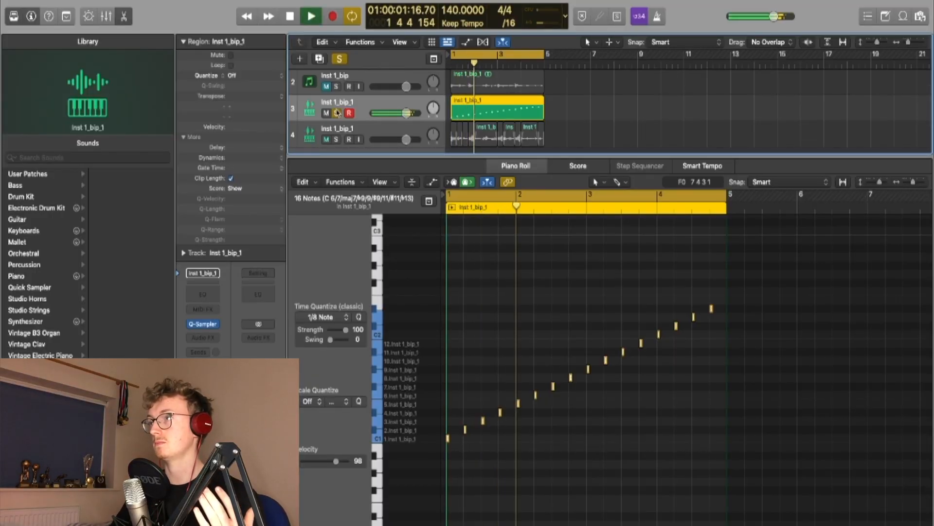
Open the Quick Sampler on the soloed Inst 1_bip_1 track and view its slices during playback, stopping the loop
click(203, 327)
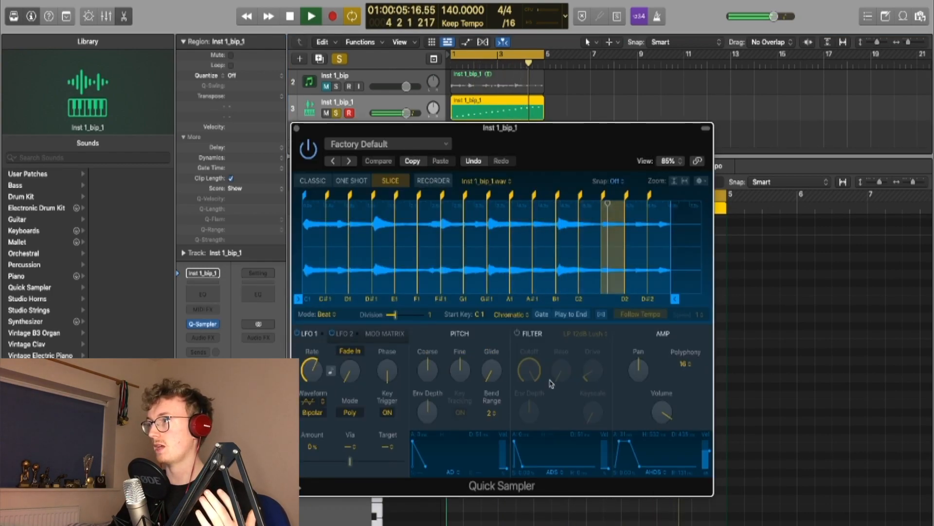
key(space)
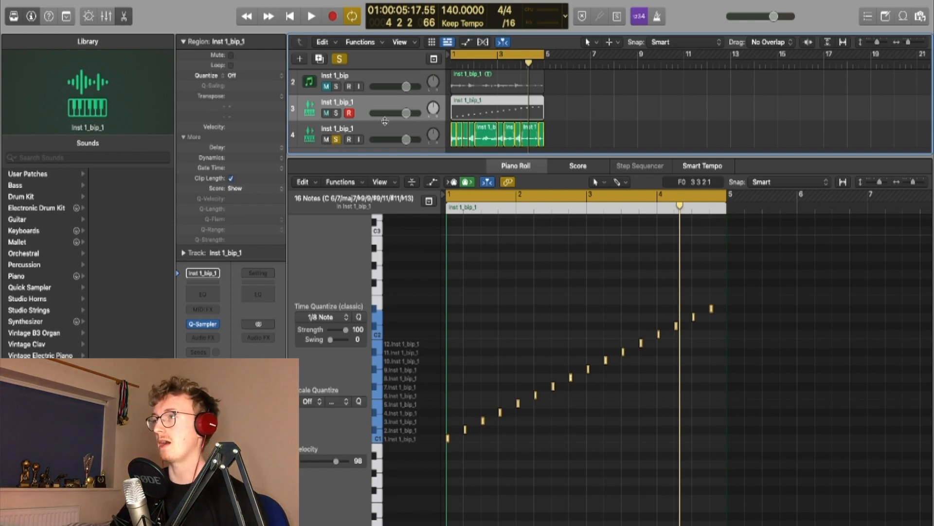
Audition the chopped Inst 1_bip_1 audio track and choose a circuit type in its Compressor
click(366, 125)
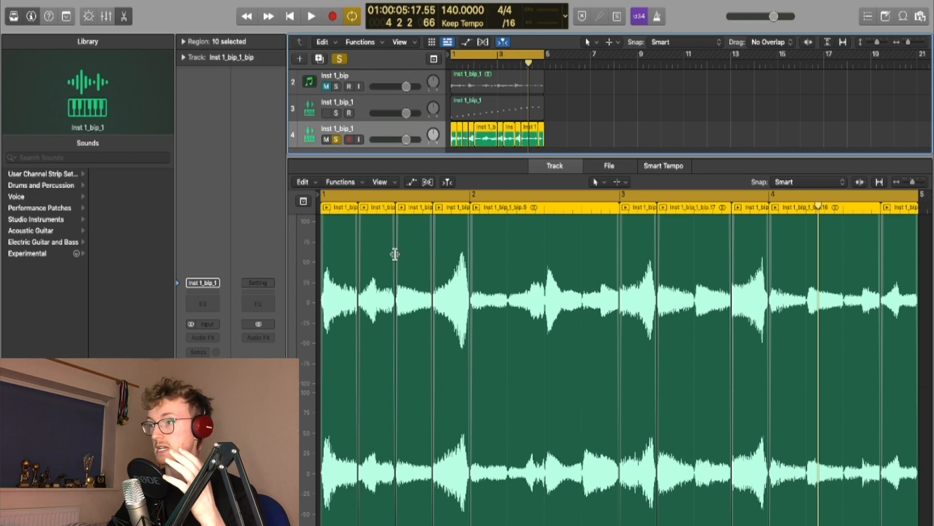
key(space)
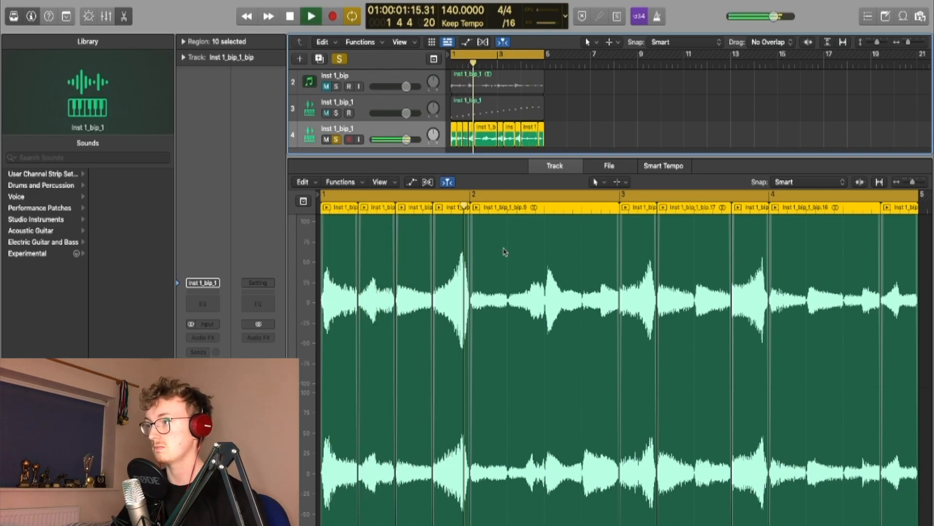
scroll(596, 265, right, 4)
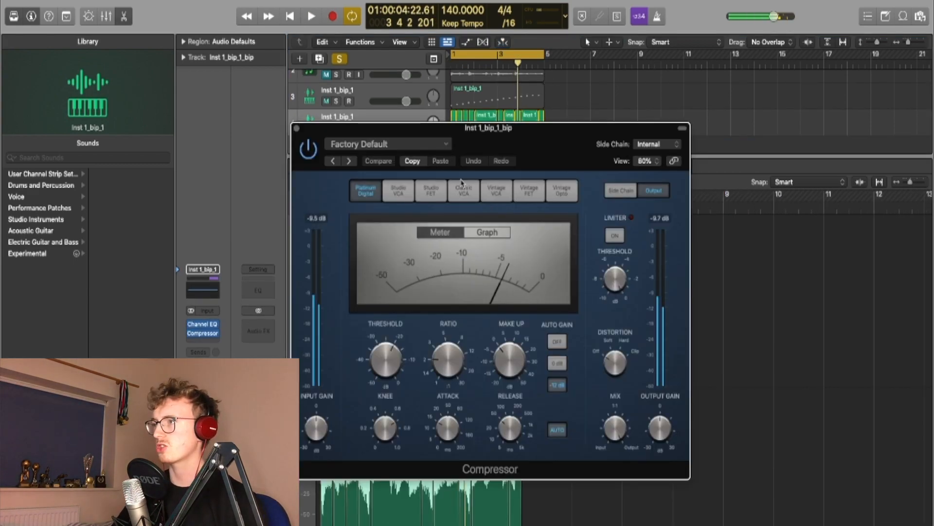
click(411, 197)
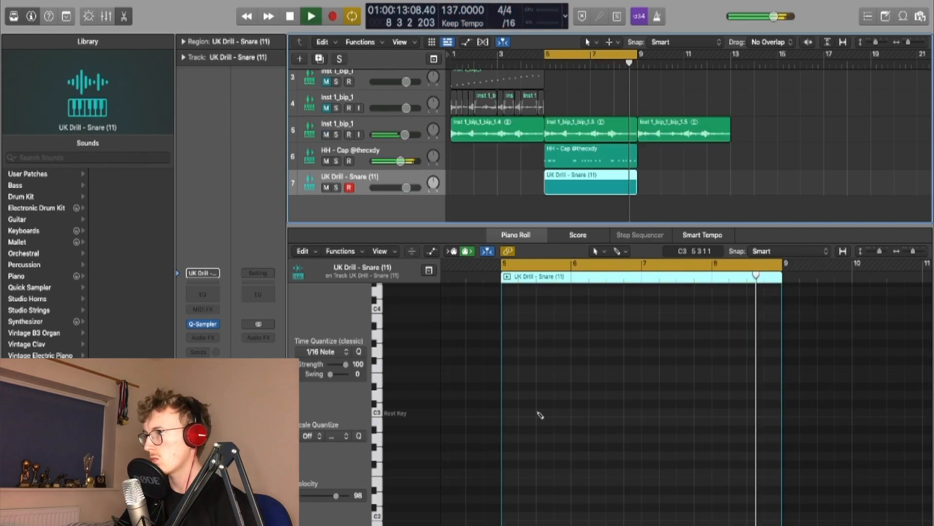
Draw two C3 notes in the UK Drill - Snare (11) region, on beat 3 of bar 5 and late in bar 6, during playback
mouse_move(538, 412)
mouse_down()
mouse_move(588, 412)
mouse_move(553, 412)
mouse_up()
click(631, 412)
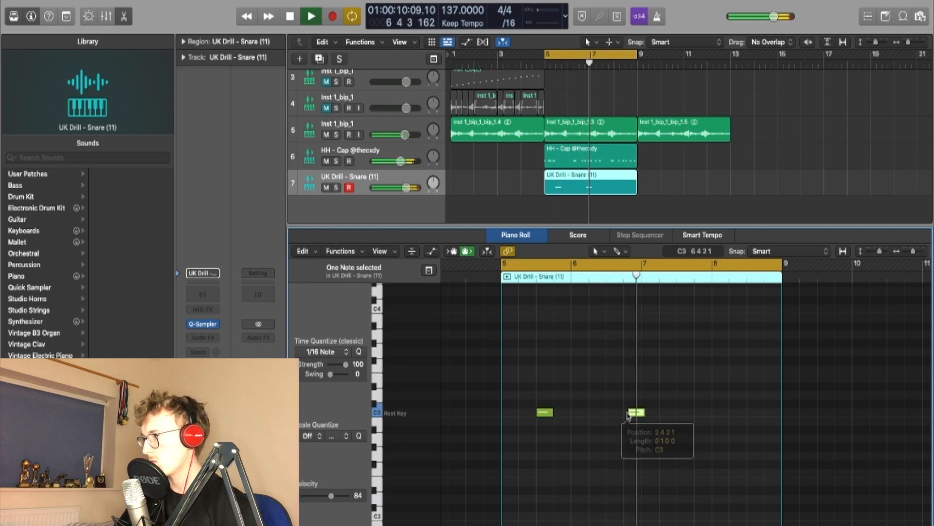
key(space)
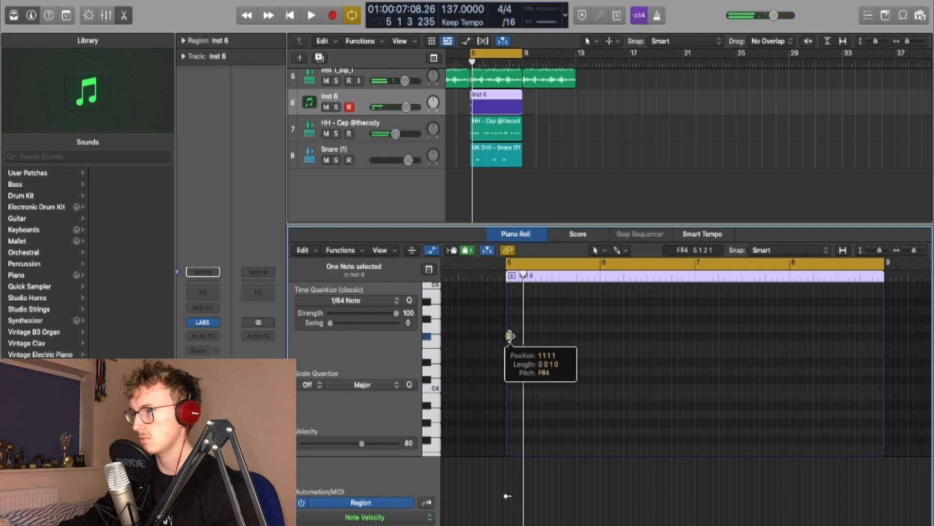
Draw a descending line of notes in the Inst 6 region, starting on F#4 at bar 5, and audition it
mouse_move(510, 336)
mouse_down()
mouse_move(591, 355)
mouse_move(568, 355)
mouse_move(567, 364)
mouse_up()
click(543, 345)
click(558, 353)
key(space)
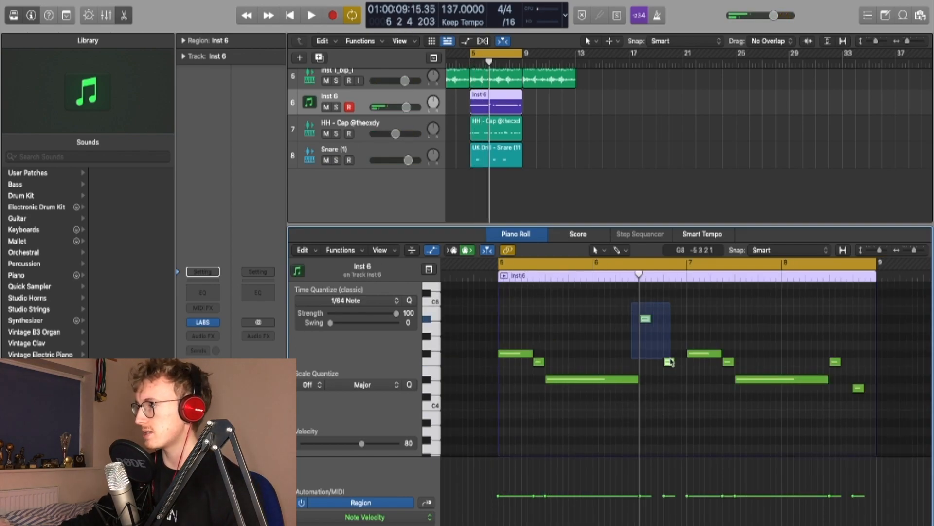
Remove the short notes at the ends of bars 6 and 8 from the Inst 6 region and duplicate its track
drag(671, 362, 672, 363)
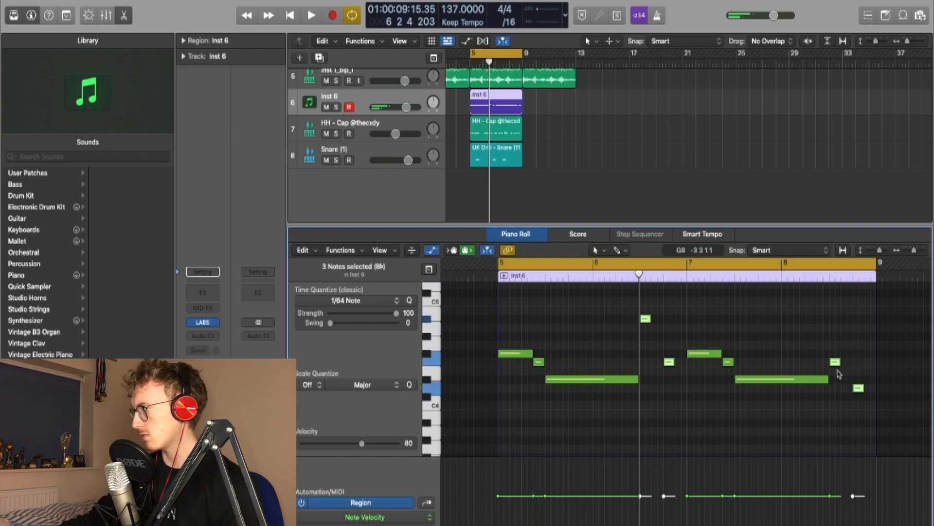
click(627, 179)
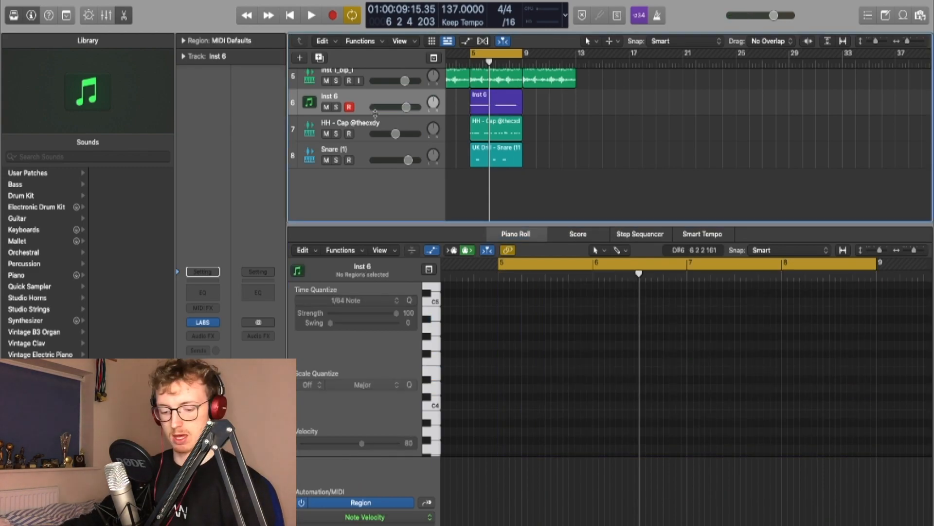
key(super+d)
key(Return)
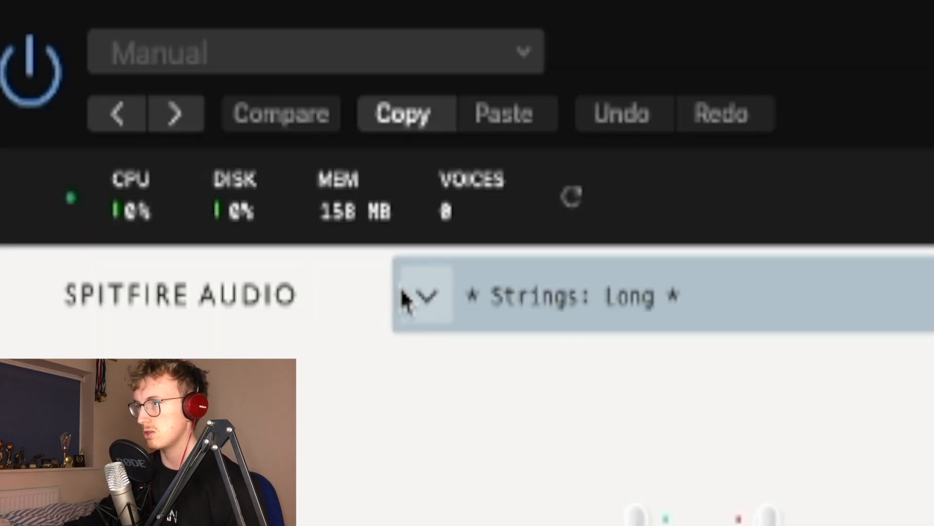
Load the Strings Short preset in LABS on the duplicated track
click(412, 295)
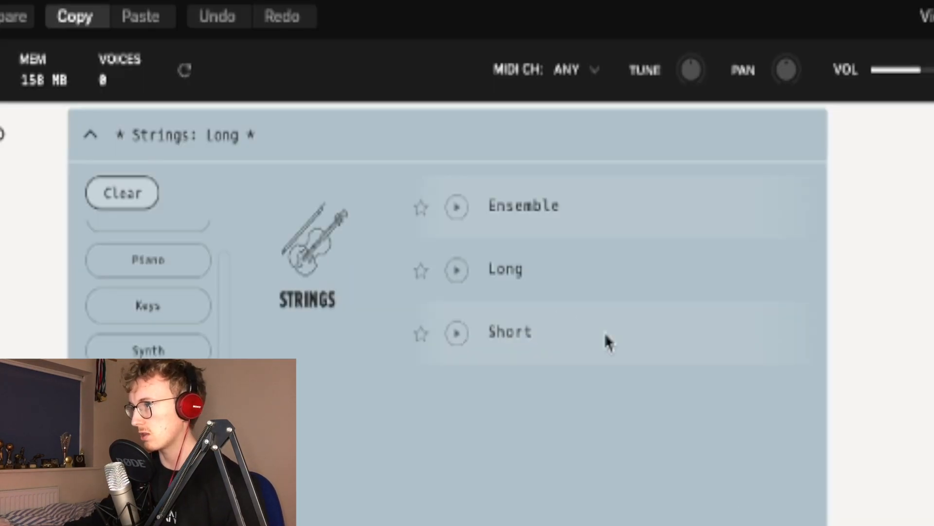
click(510, 331)
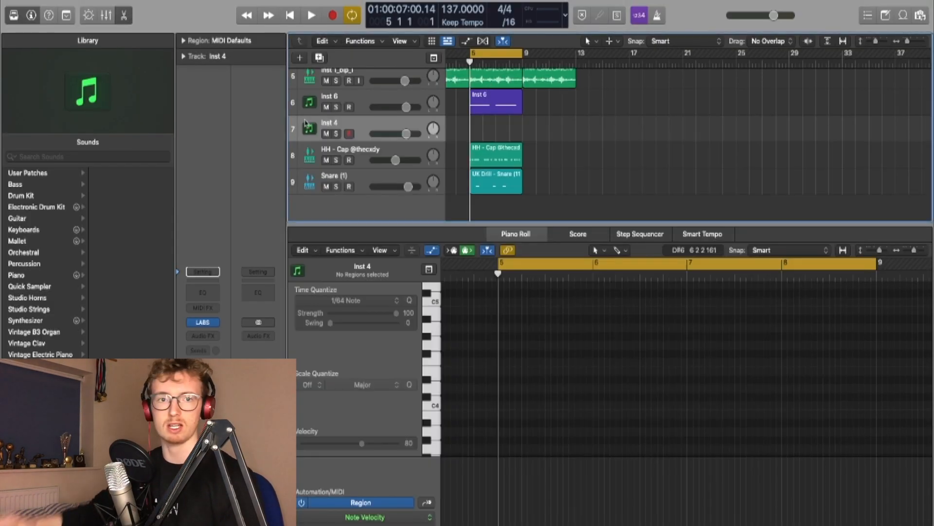
click(297, 122)
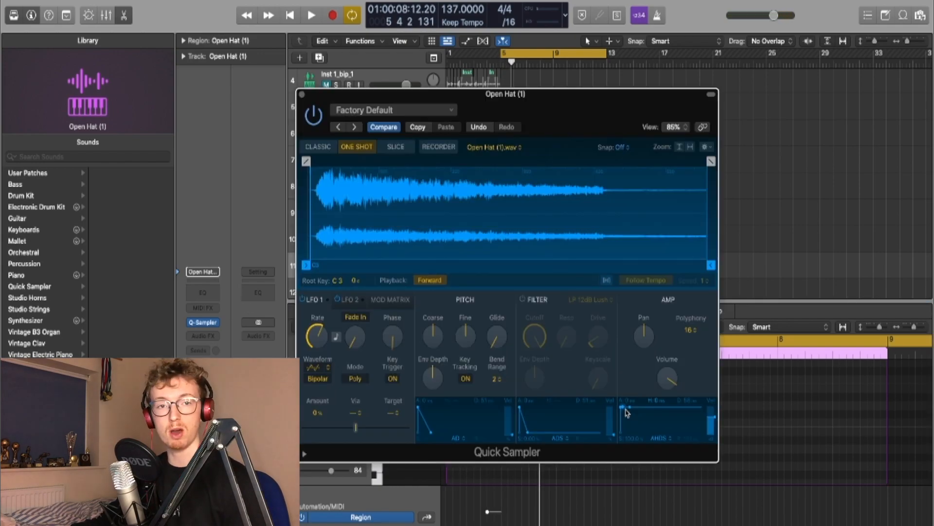
Shorten the Open Hat (1) amp envelope in Quick Sampler to a hold of about 190 ms and audition it with the loop
drag(627, 414, 633, 440)
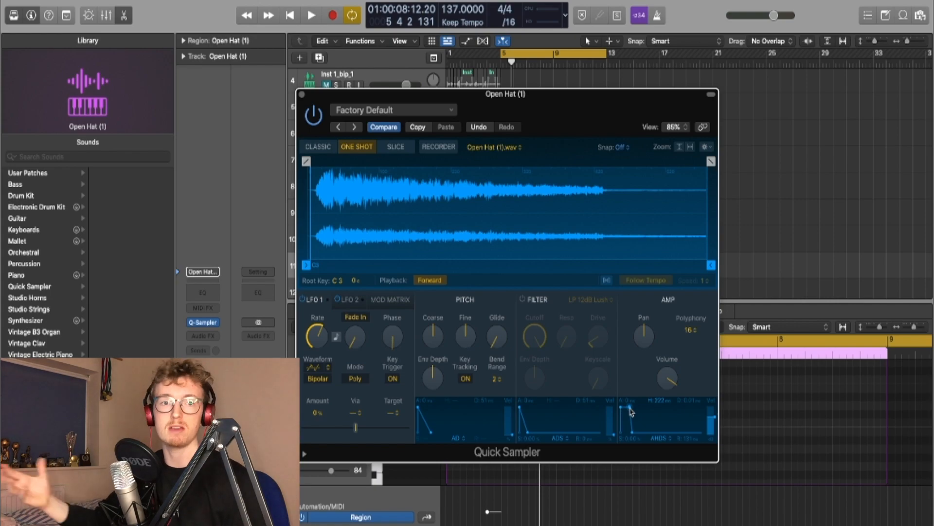
key(space)
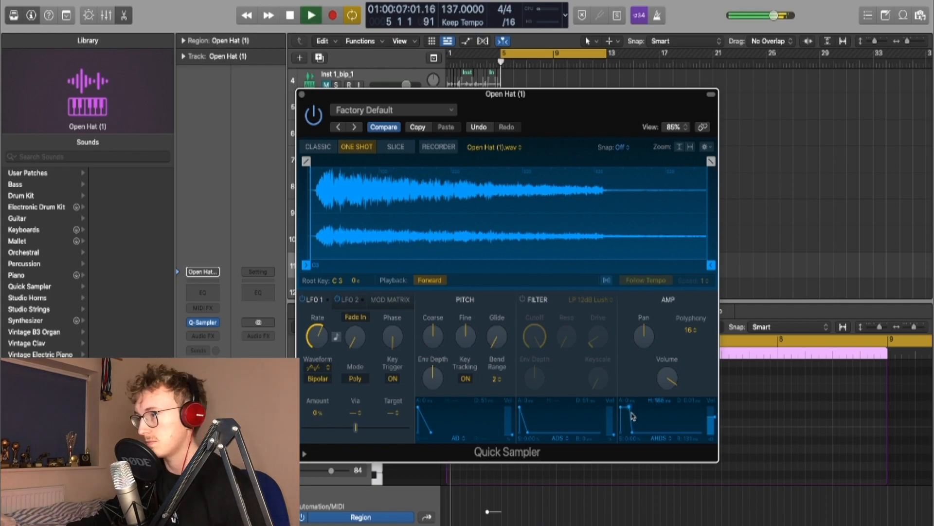
click(302, 94)
key(space)
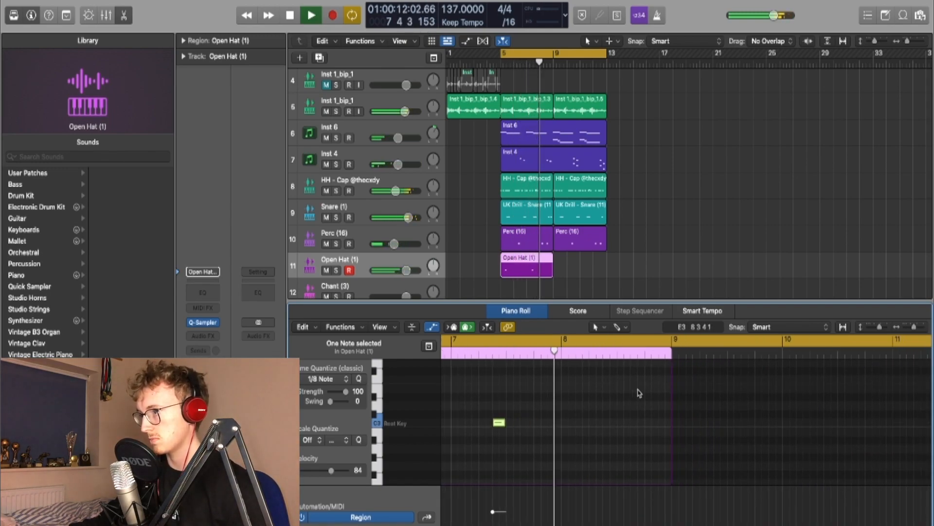
Repeat the Open Hat (1) region at bar 9 and lower the Open Hat track's volume during playback
key(space)
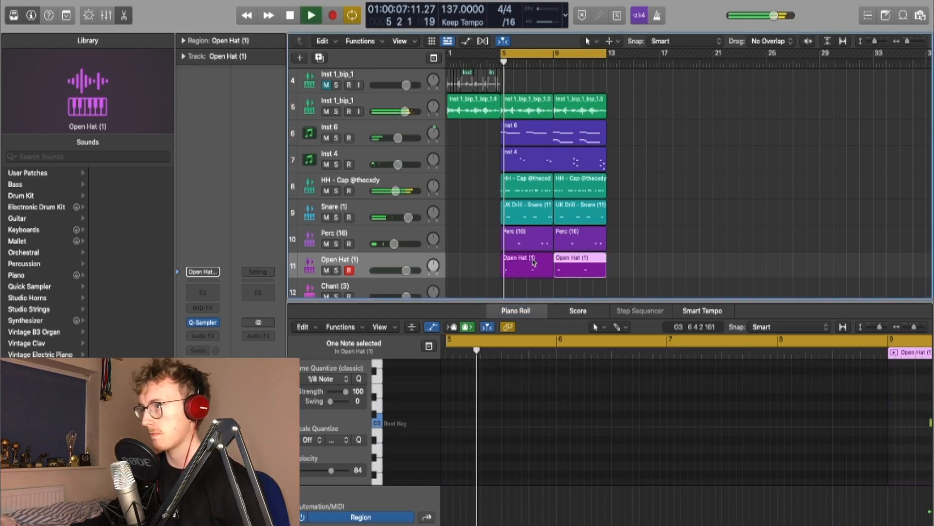
click(534, 263)
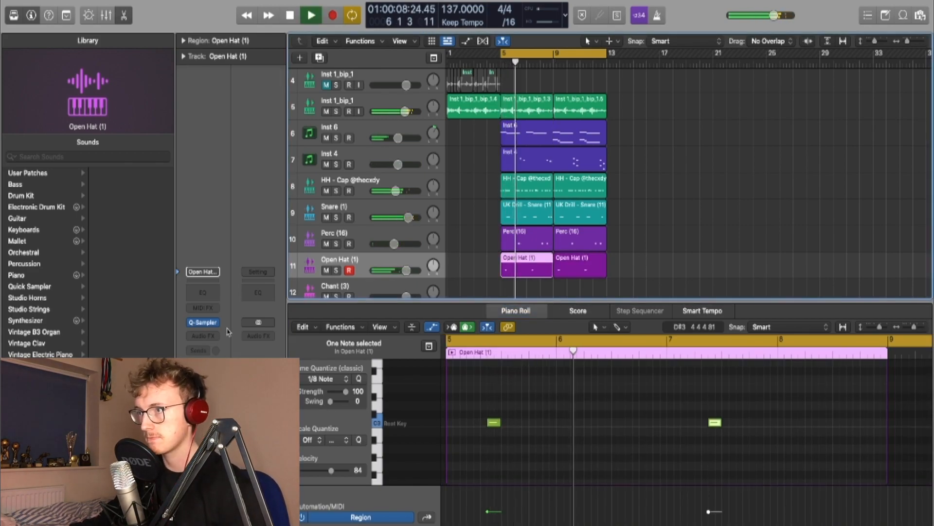
drag(419, 272, 412, 272)
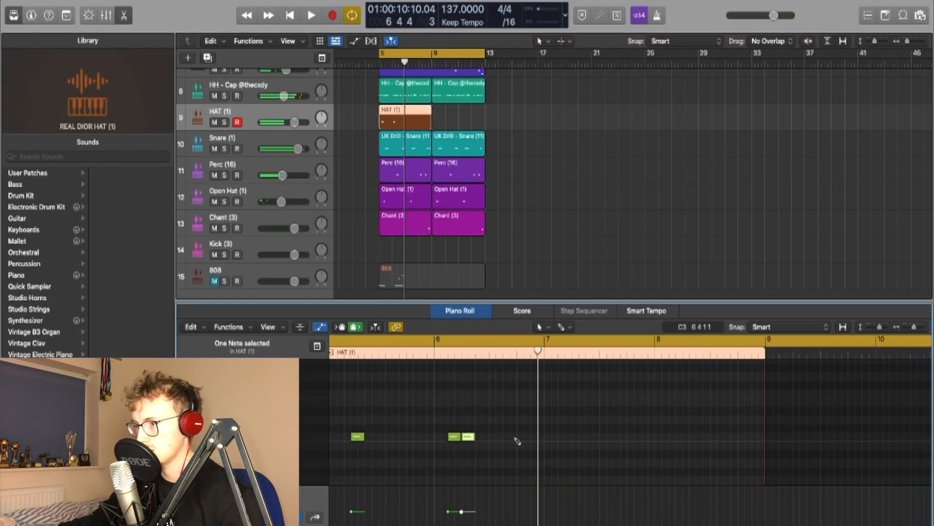
Add more hat notes across bars 6 and 7 of the HAT (1) region, auditioning the pattern and deleting an unwanted note
click(471, 436)
click(493, 437)
click(513, 436)
key(space)
key(space)
click(528, 435)
key(space)
key(Delete)
click(616, 433)
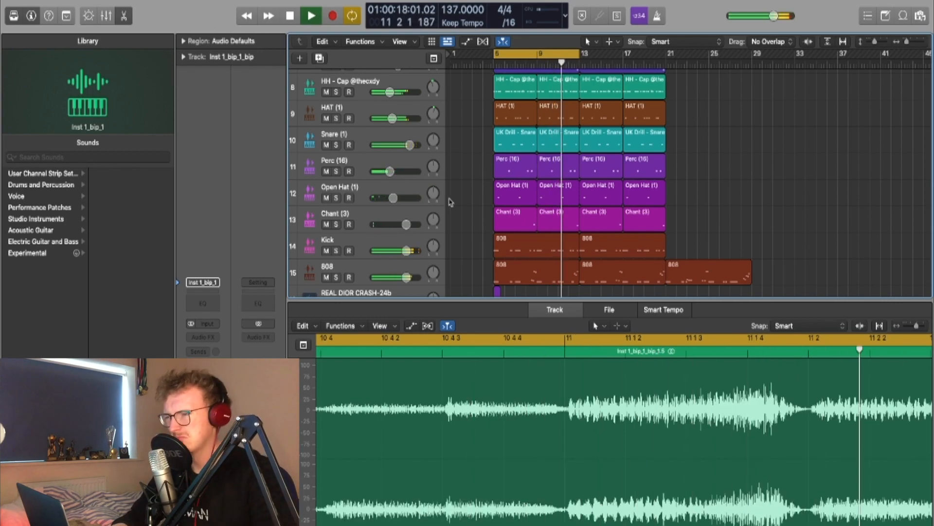
Raise the 808 track's volume slightly during playback
drag(406, 278, 407, 278)
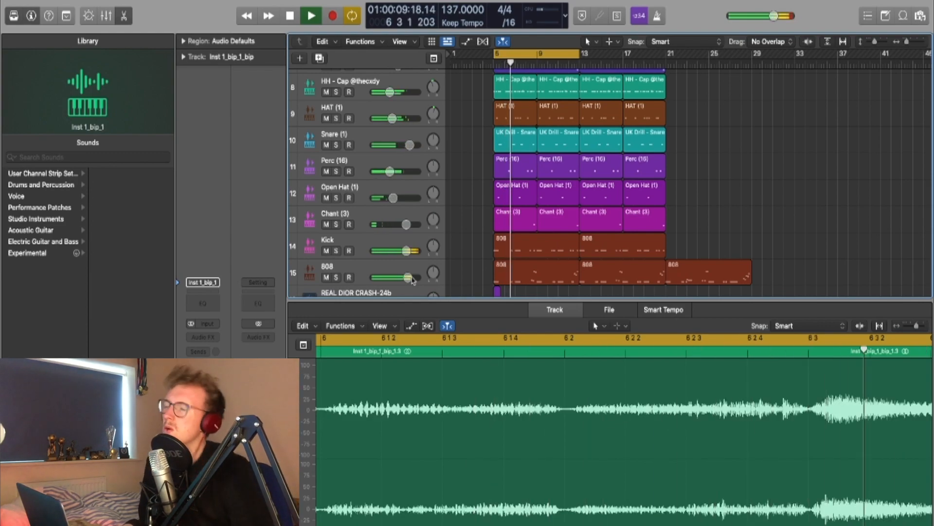
key(space)
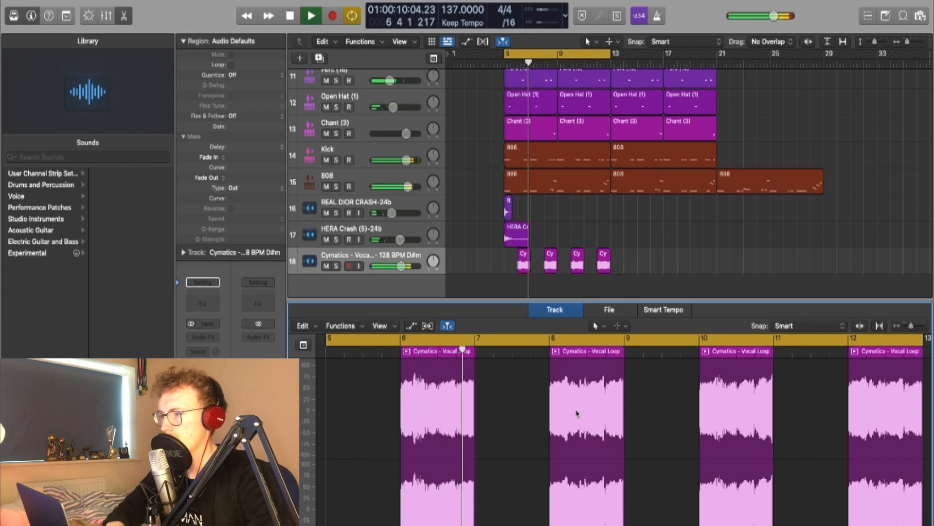
Listen to the Cymatics vocal loops, solo the Cymatics and Audio 7 tracks together, and unsolo both
scroll(579, 412, right, 5)
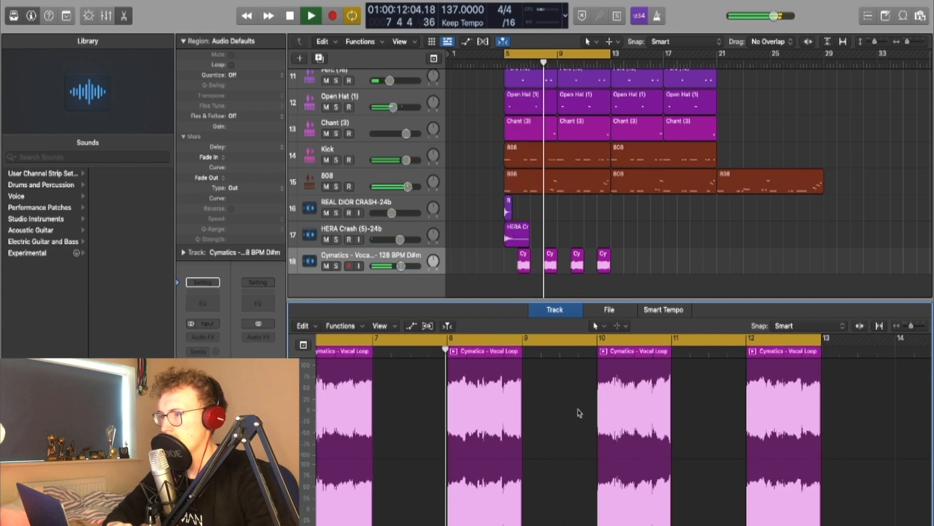
scroll(578, 413, right, 2)
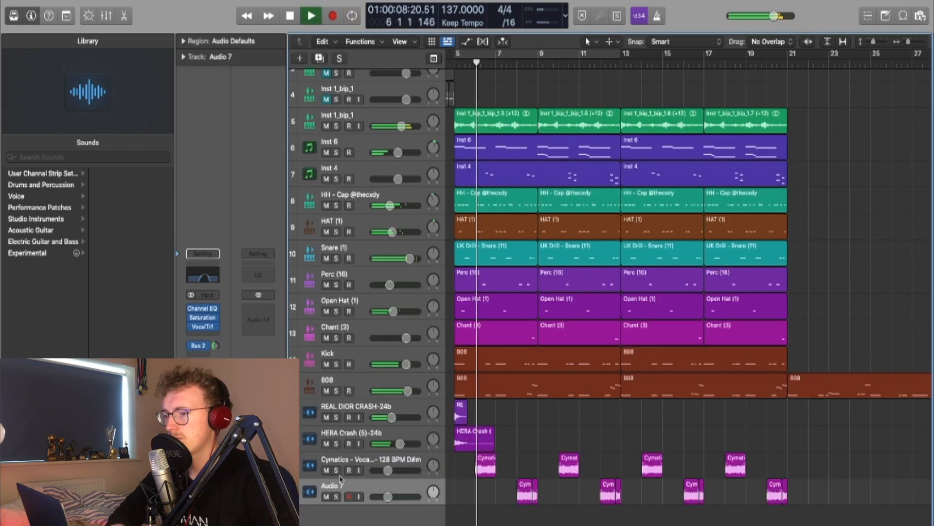
click(336, 470)
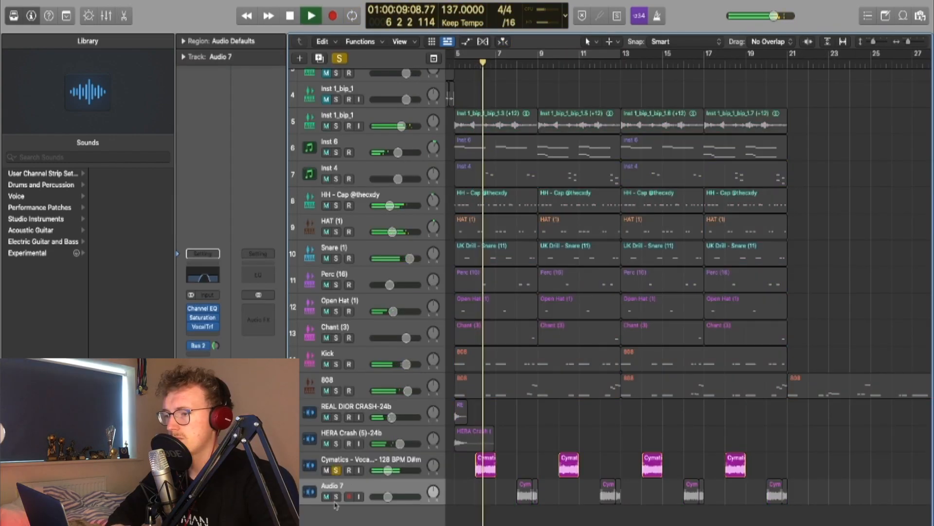
click(336, 497)
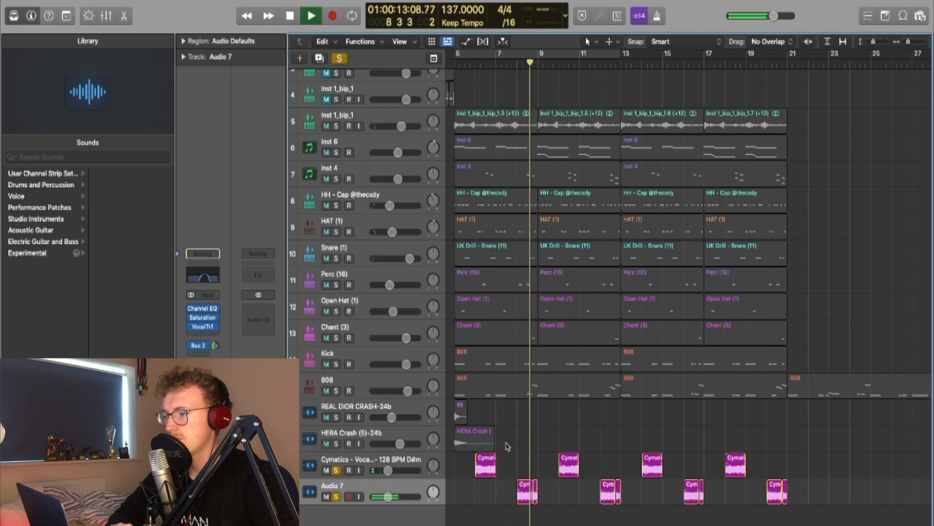
scroll(507, 446, right, 2)
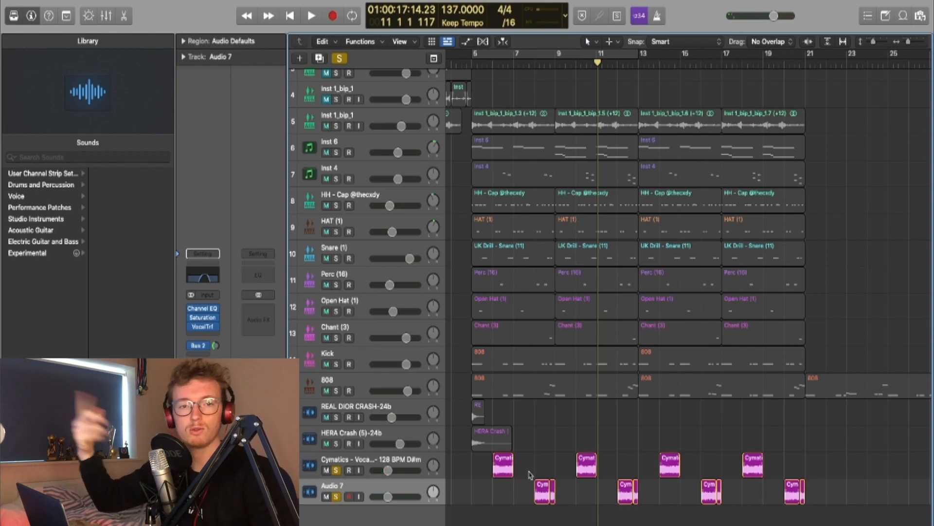
drag(335, 496, 336, 470)
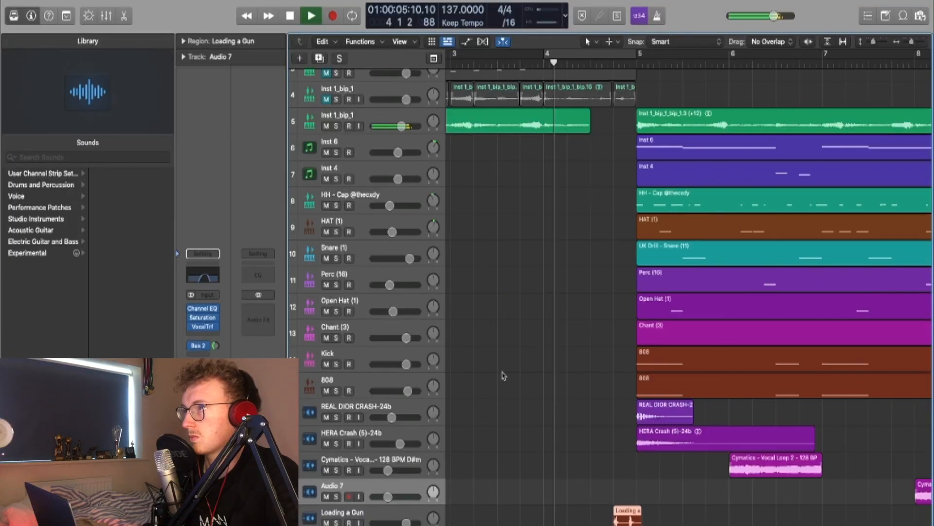
Trim the Loading a Gun clip to end just before bar 5, and audition it and the Money Counter clip in bar 7
scroll(554, 378, right, 4)
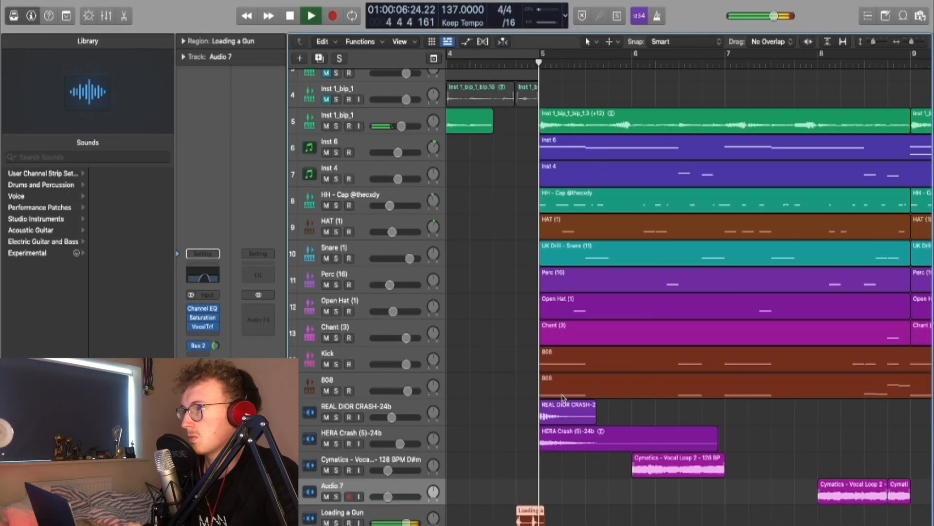
scroll(525, 454, down, 1)
key(space)
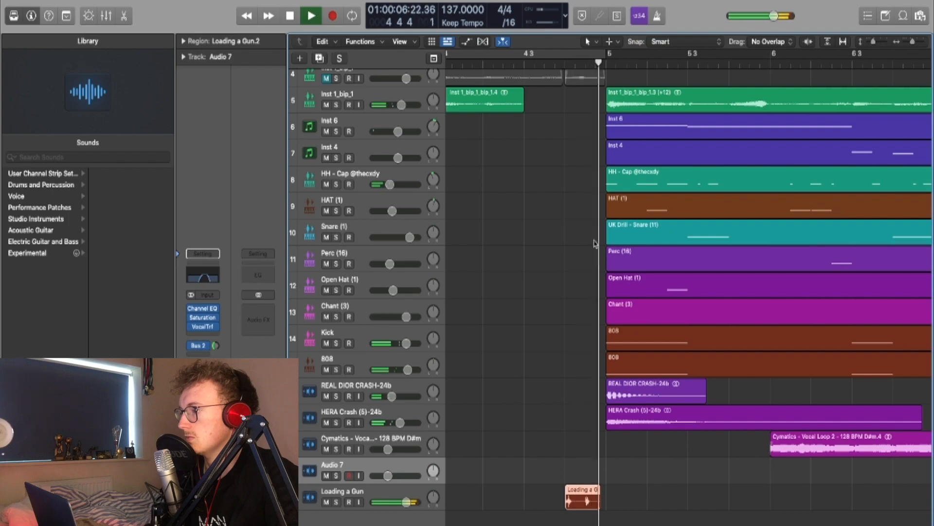
scroll(596, 243, down, 3)
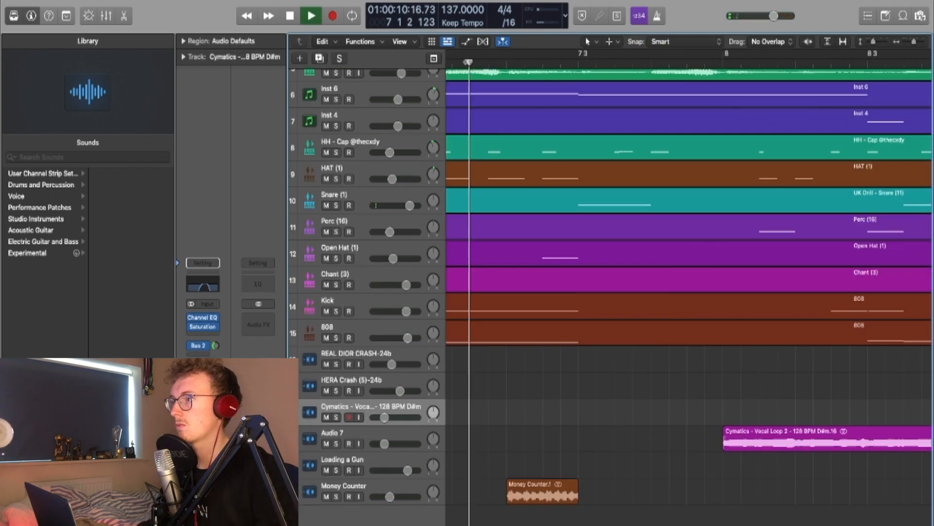
key(space)
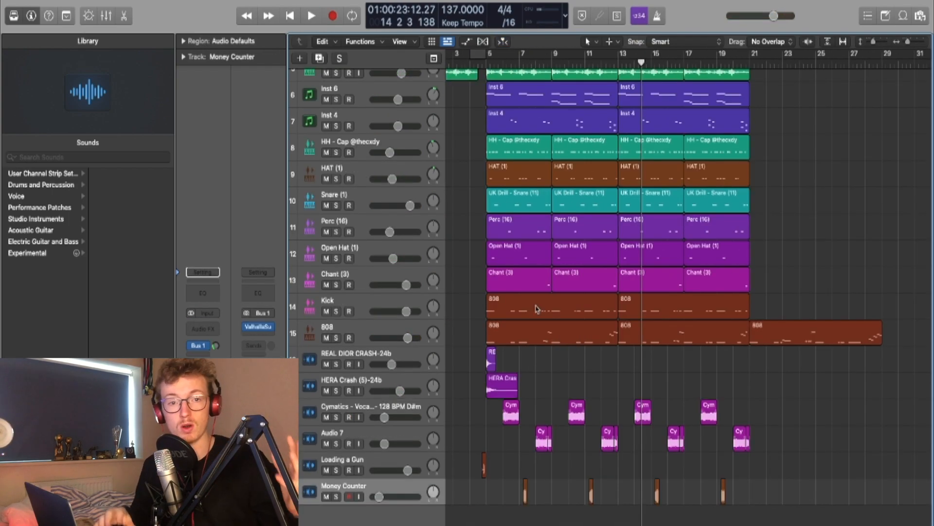